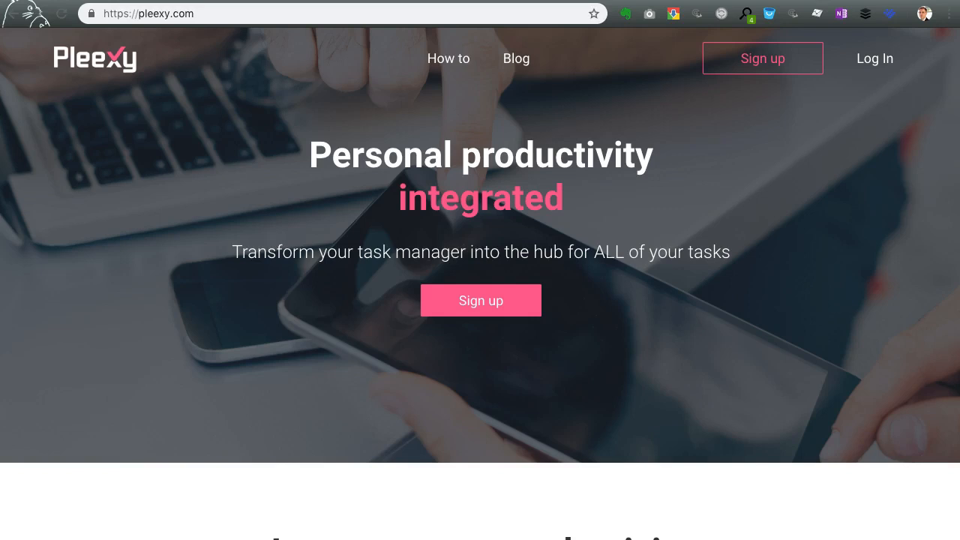
# Read through the Pleexy homepage sections on productivity, supported apps, preferred task manager and task synchronicity.
pyautogui.click(198, 448)
pyautogui.scroll(-5, 201, 448)
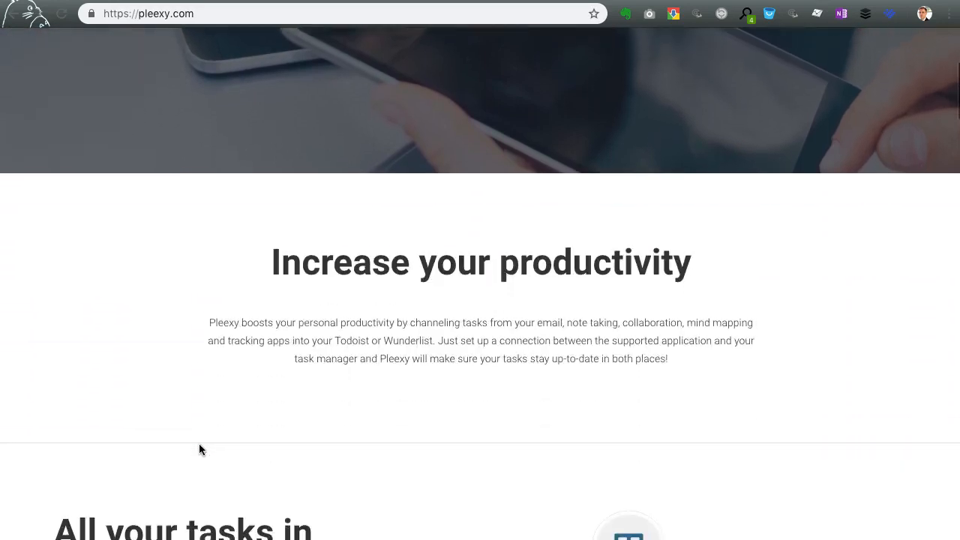
pyautogui.scroll(-4, 200, 448)
pyautogui.click(225, 443)
pyautogui.click(641, 325)
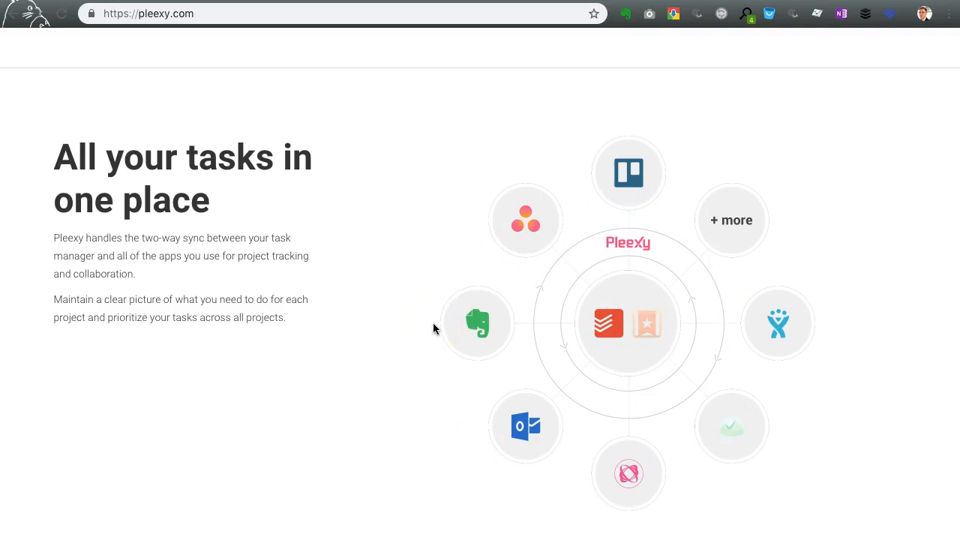
pyautogui.scroll(-5, 433, 327)
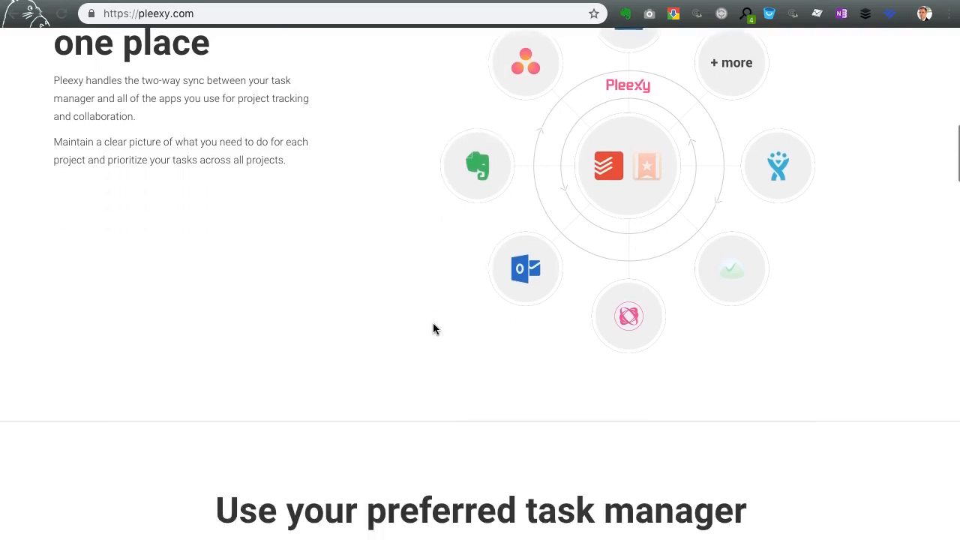
pyautogui.scroll(-8, 433, 328)
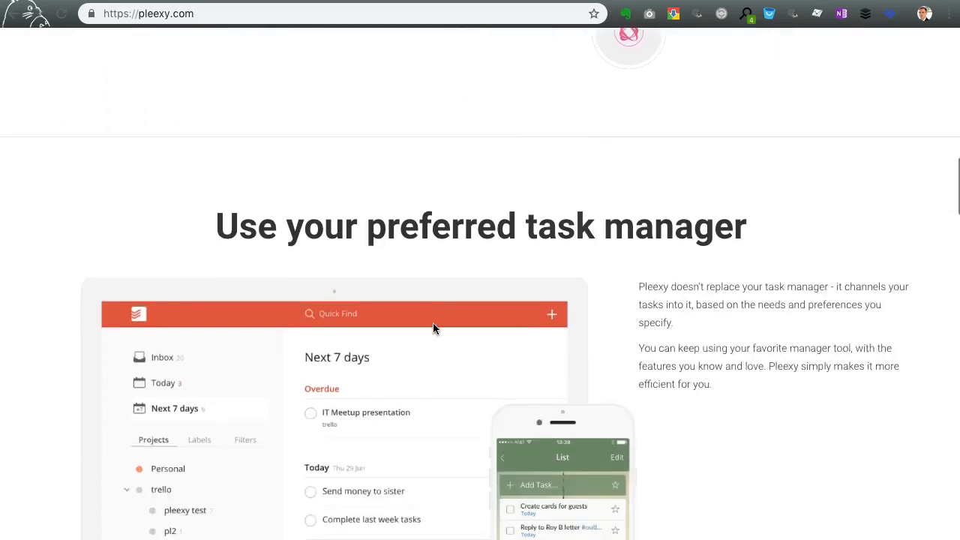
pyautogui.scroll(-4, 433, 327)
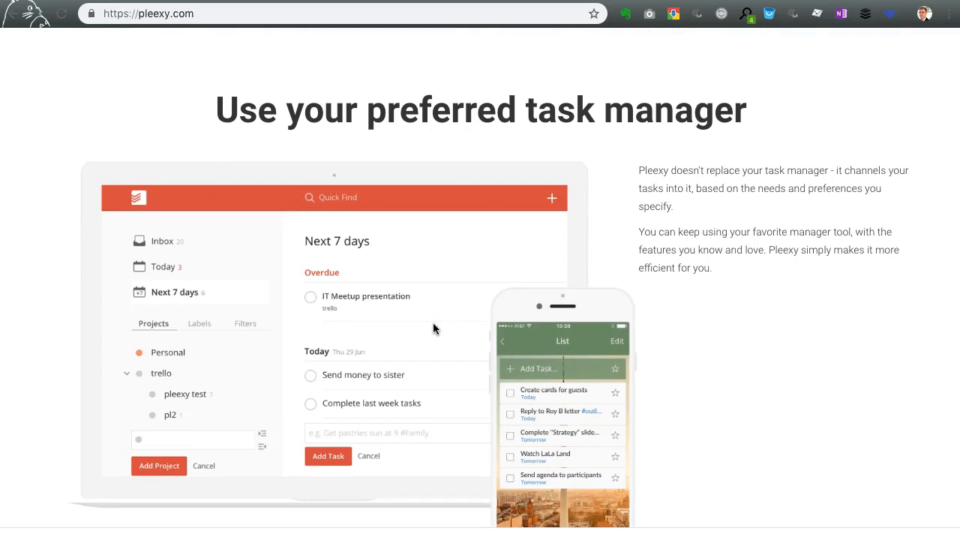
pyautogui.scroll(-8, 432, 327)
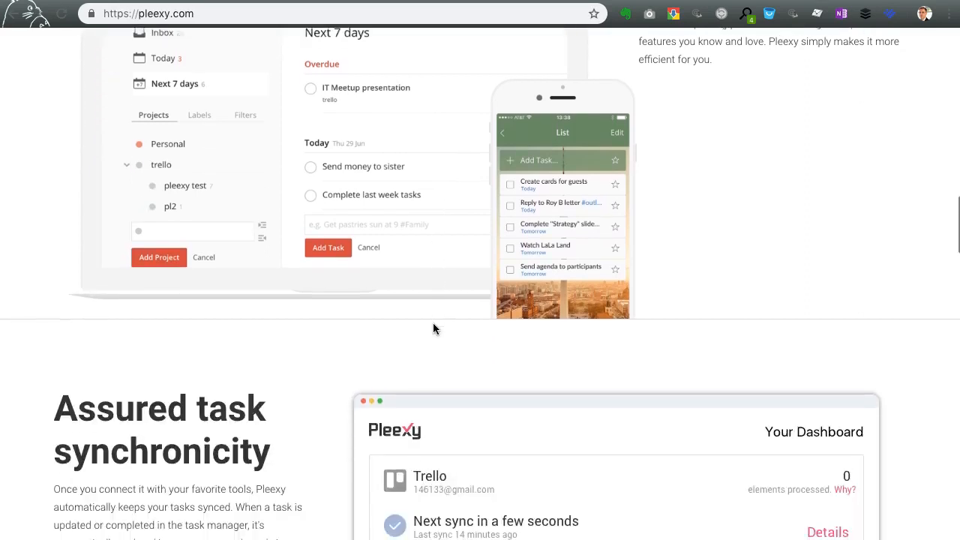
pyautogui.scroll(-7, 432, 328)
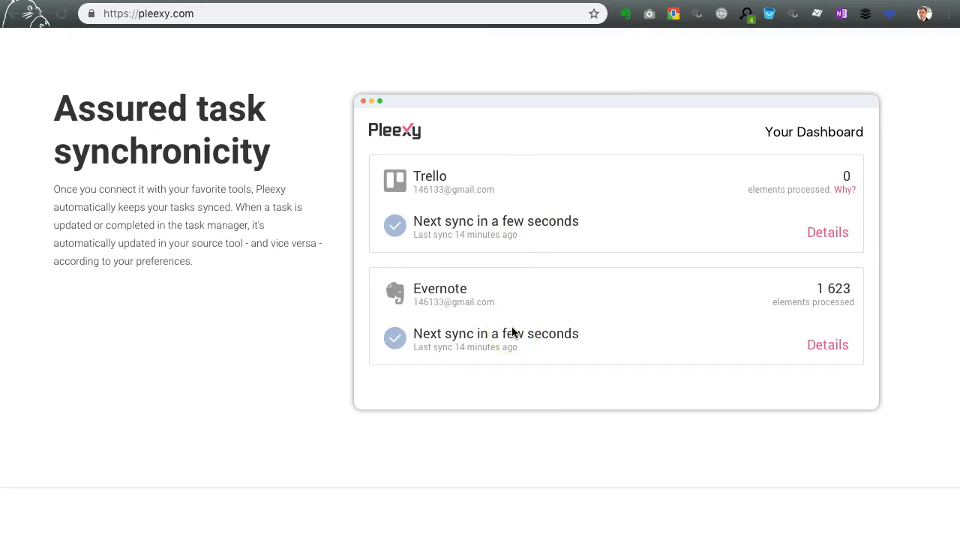
pyautogui.scroll(-1, 512, 327)
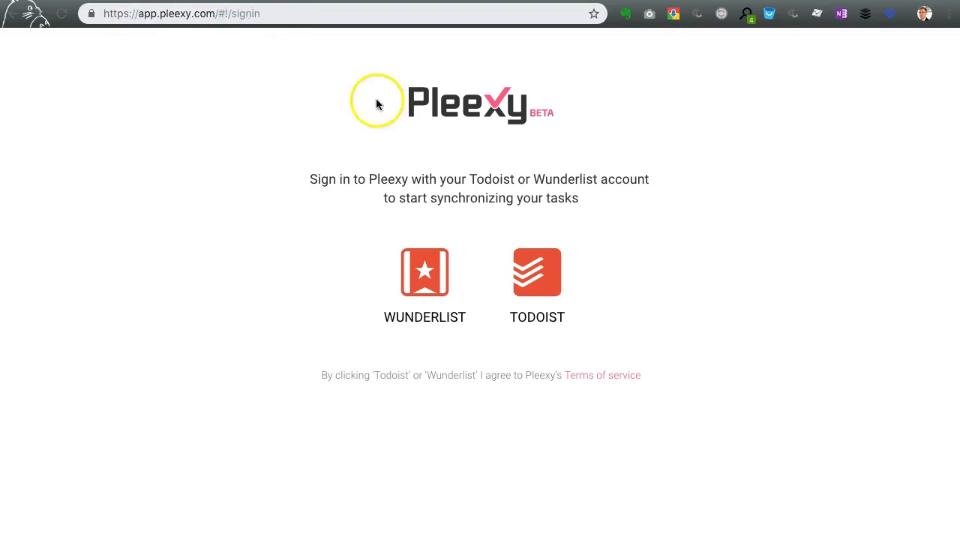
# Sign in to Pleexy with Todoist and start a new Onenote connection using the signed-in Microsoft account.
pyautogui.click(538, 291)
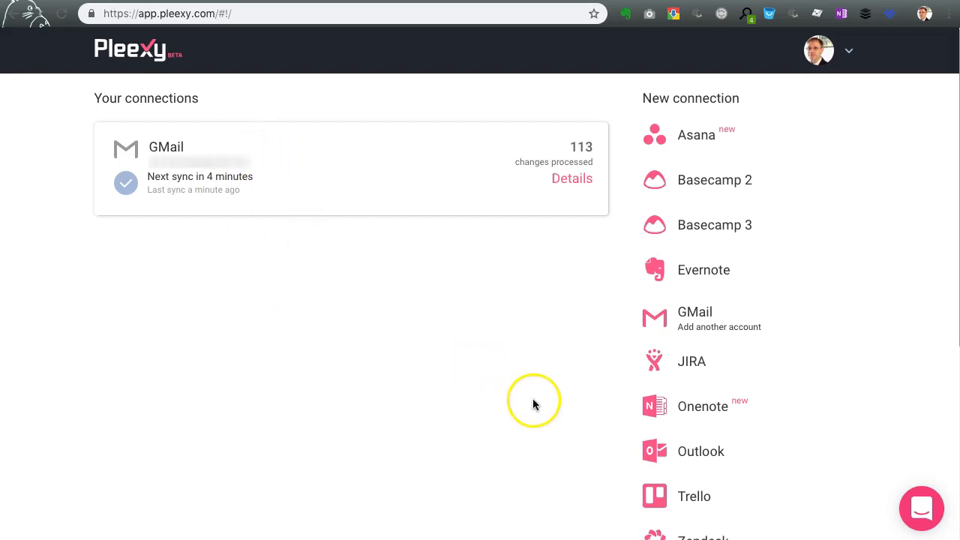
pyautogui.click(696, 409)
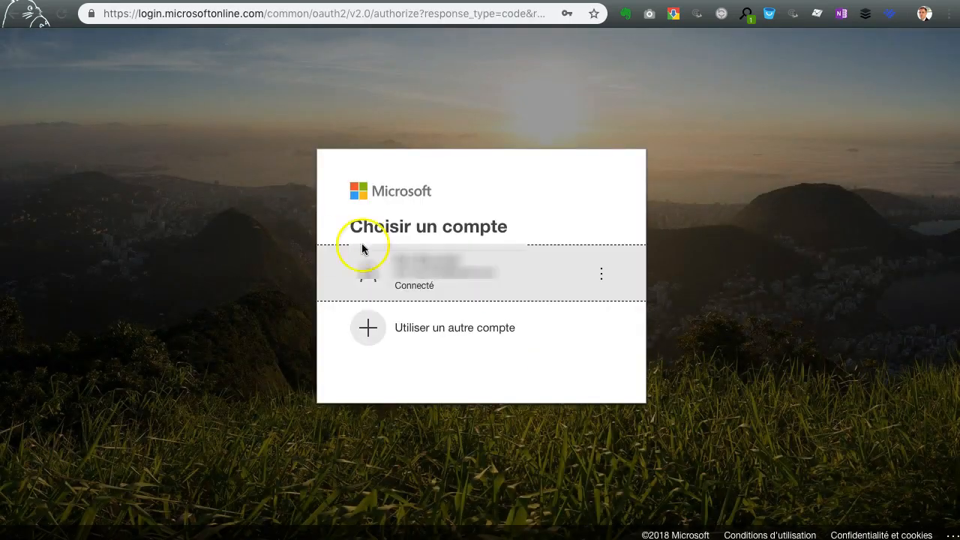
pyautogui.click(439, 267)
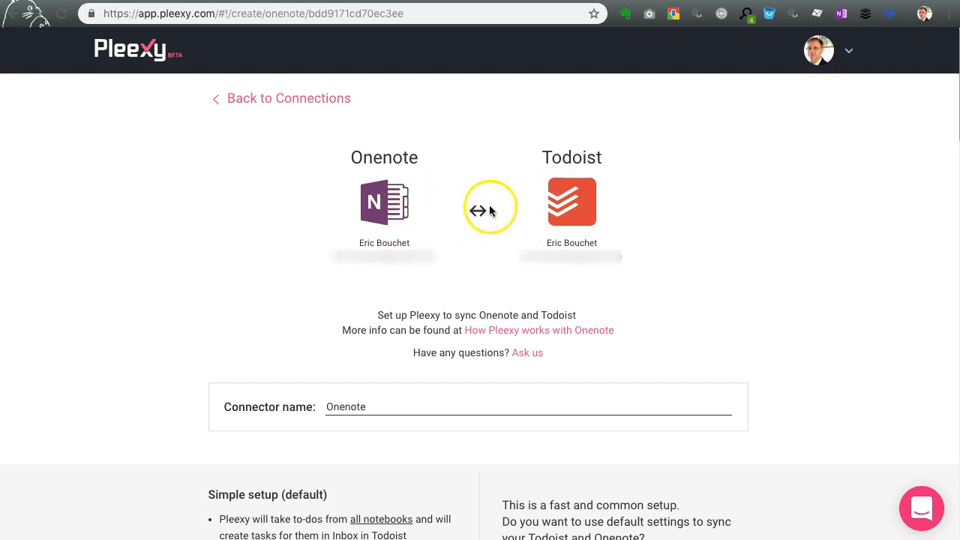
# Restrict the connection's source notebooks to "Utiliser OneNote".
pyautogui.scroll(-5, 301, 205)
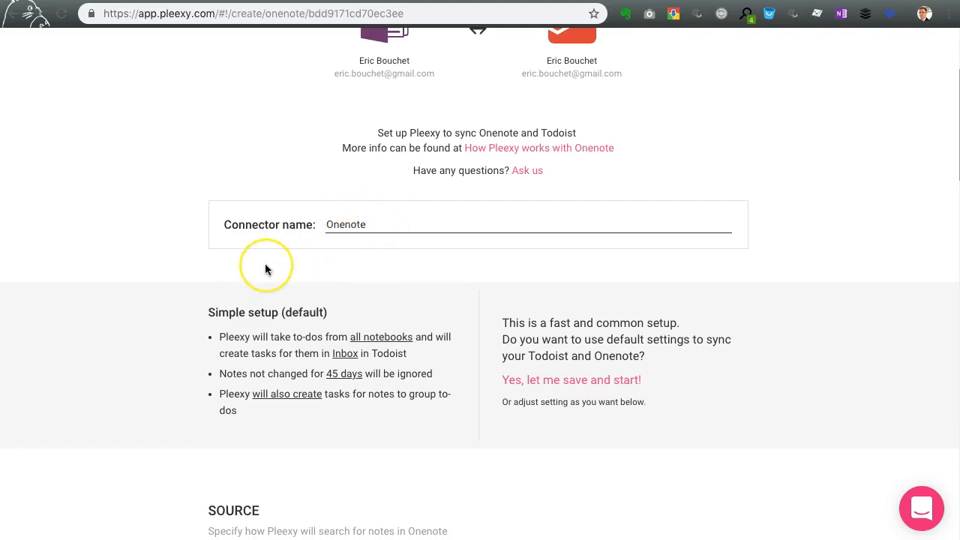
pyautogui.scroll(-3, 278, 263)
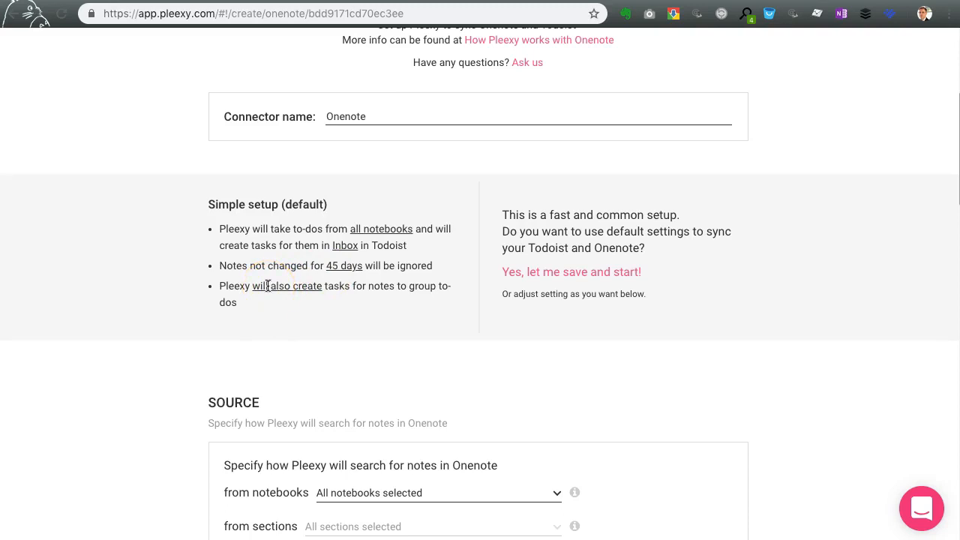
pyautogui.scroll(-2, 268, 312)
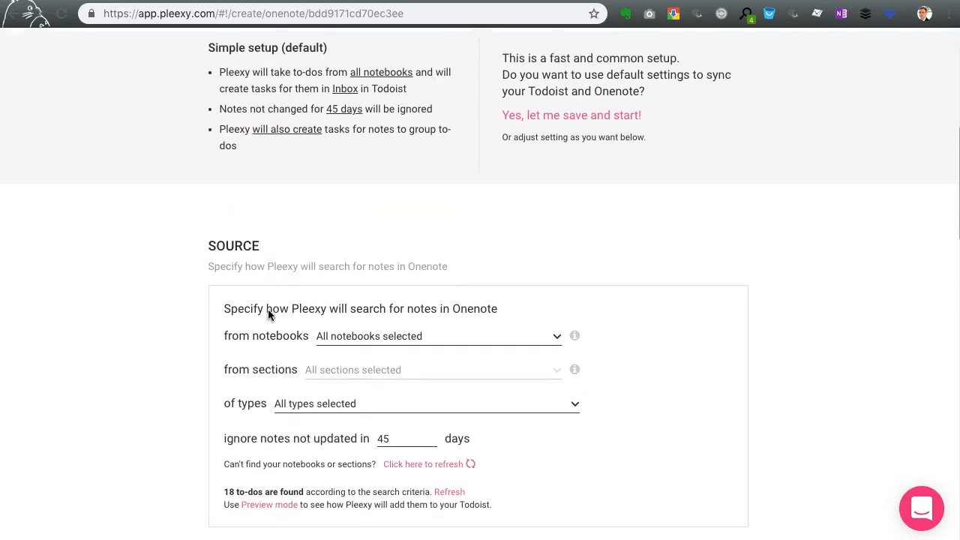
pyautogui.scroll(-1, 267, 314)
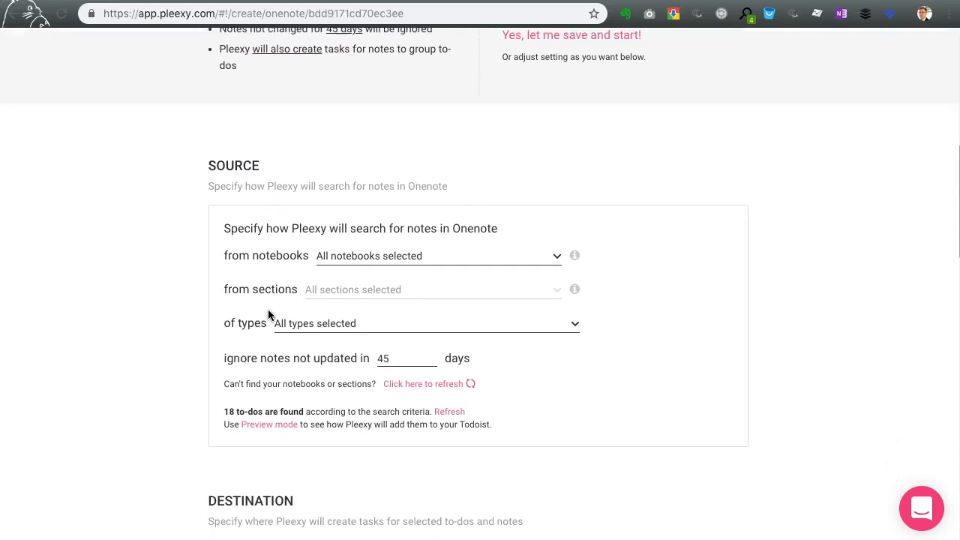
pyautogui.click(555, 260)
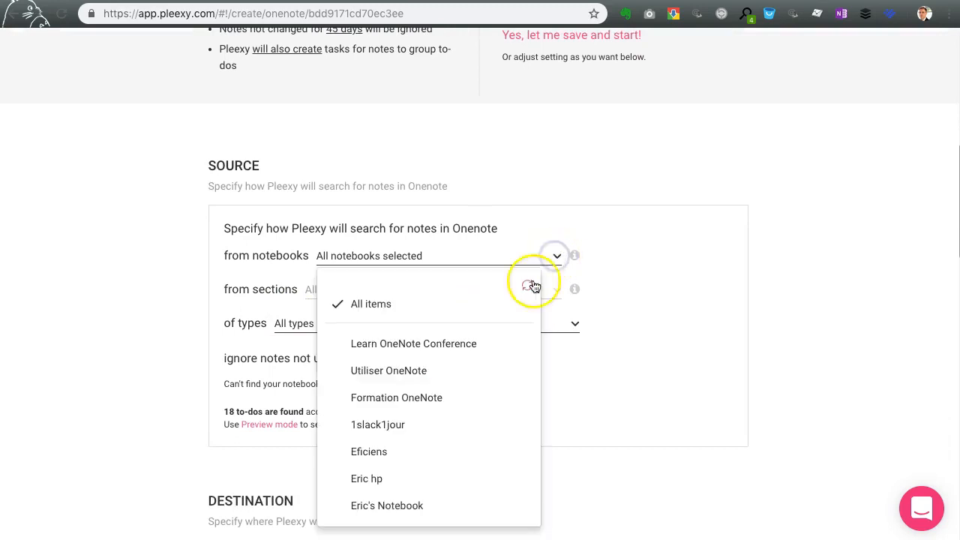
pyautogui.click(373, 372)
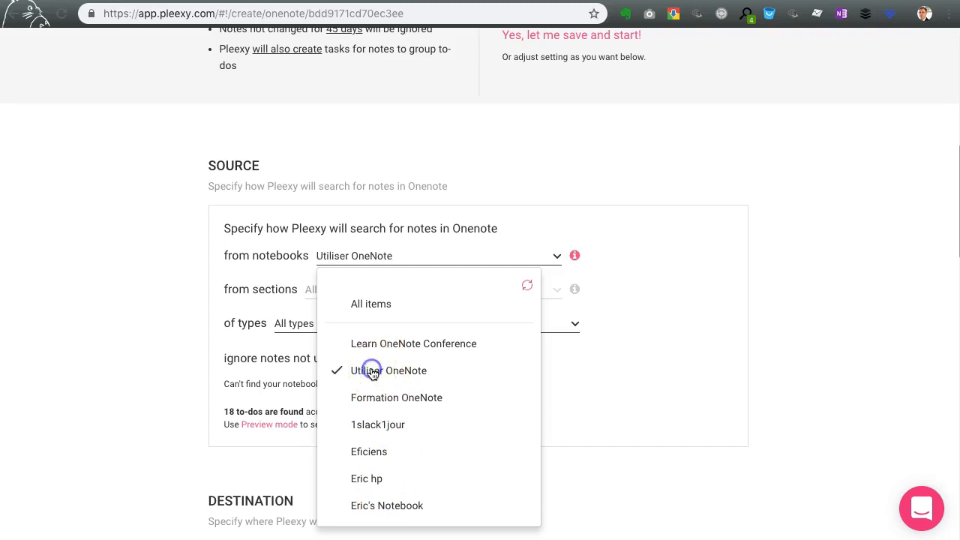
pyautogui.click(671, 330)
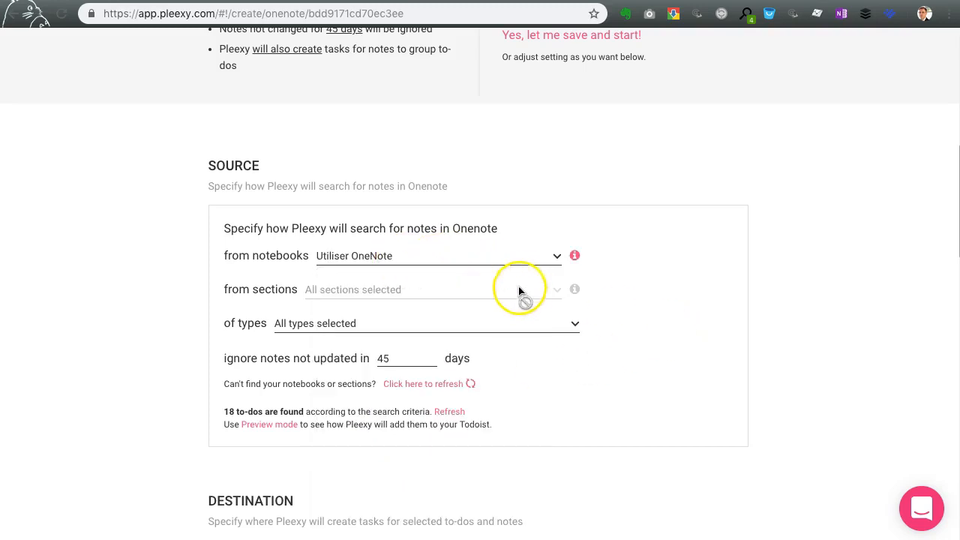
# Limit the source sections of the Utiliser OneNote notebook to "Add-ins".
pyautogui.click(555, 256)
pyautogui.click(554, 257)
pyautogui.click(551, 291)
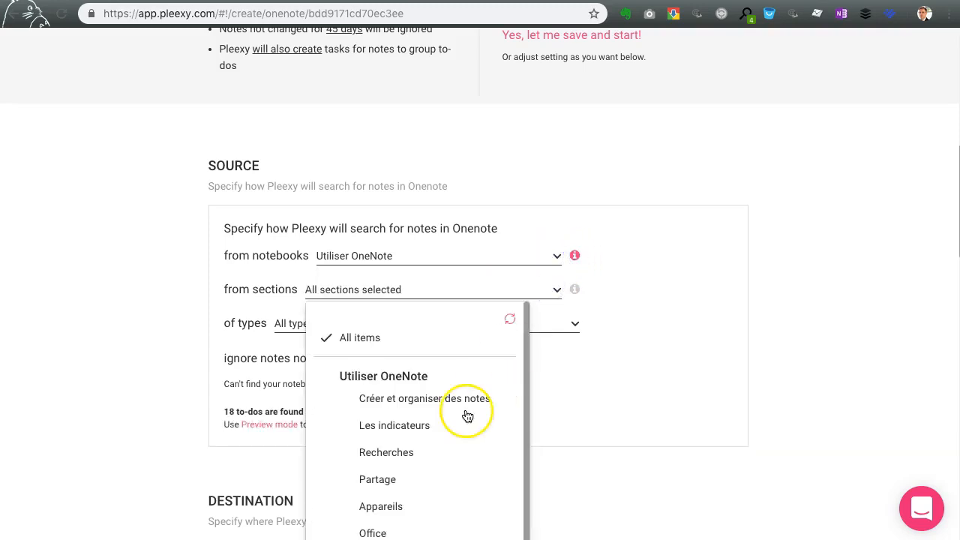
pyautogui.scroll(-5, 465, 416)
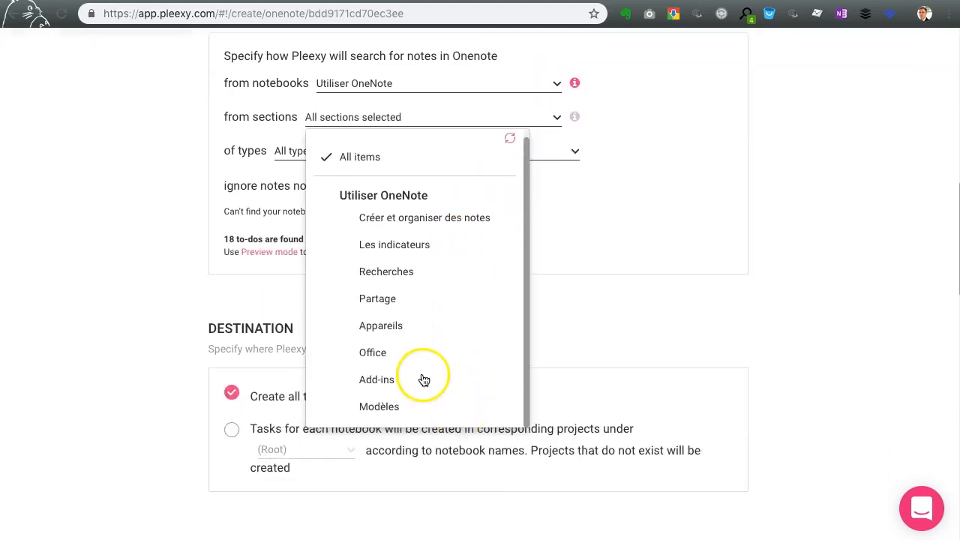
pyautogui.click(402, 378)
pyautogui.click(664, 138)
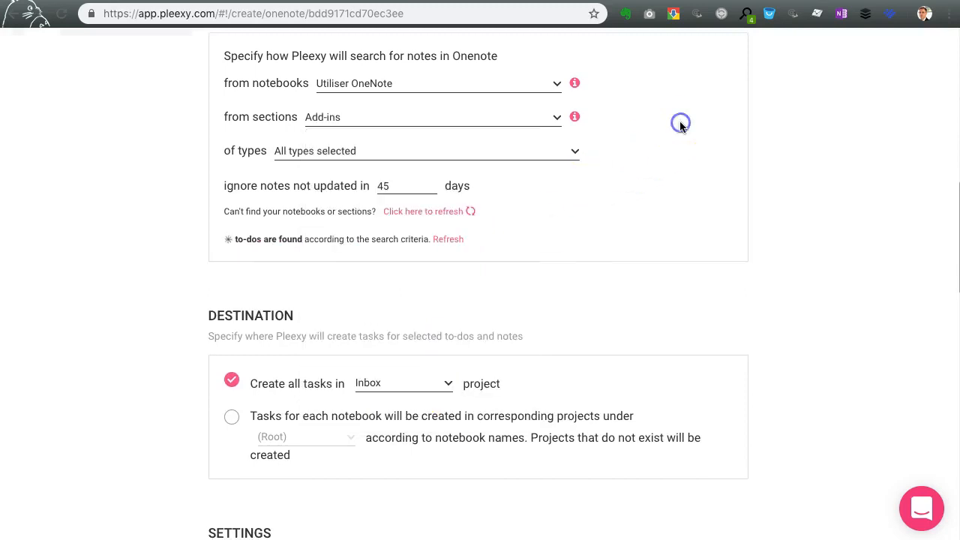
pyautogui.scroll(2, 679, 127)
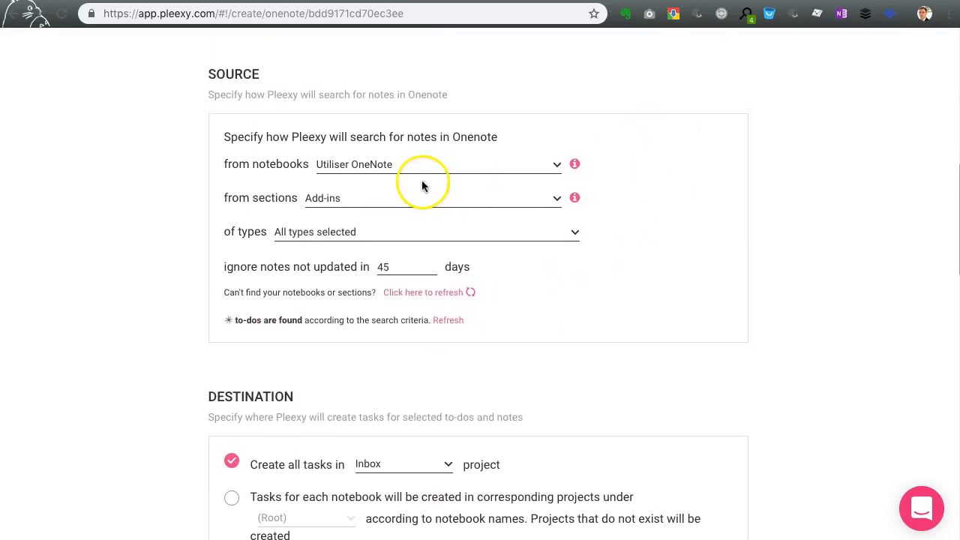
# Review the available note types and filter the source to the "To Do" type.
pyautogui.click(574, 238)
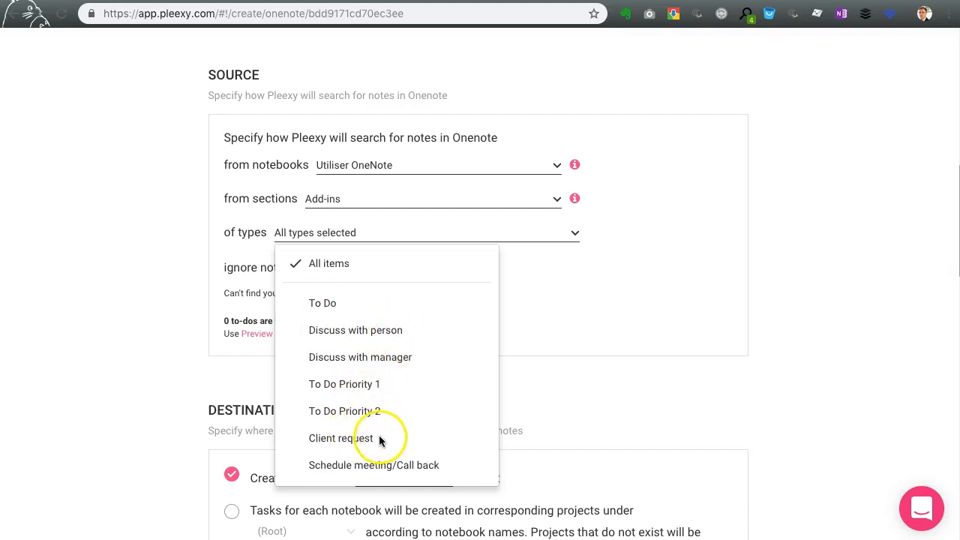
pyautogui.click(556, 322)
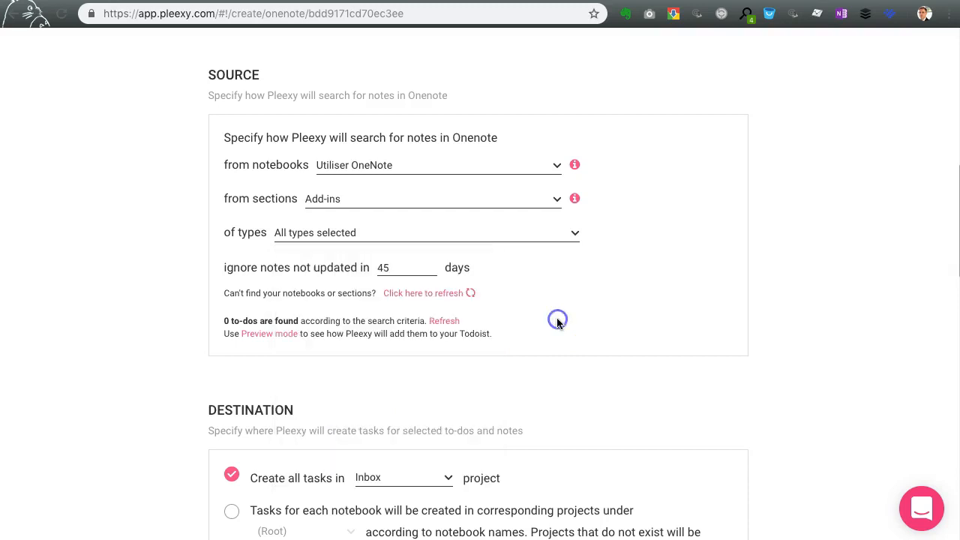
pyautogui.click(566, 238)
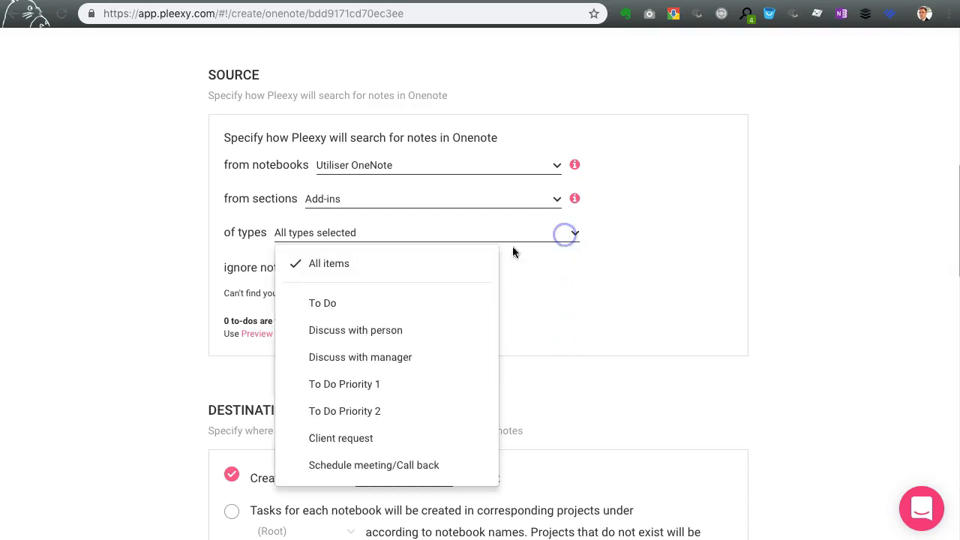
pyautogui.click(355, 304)
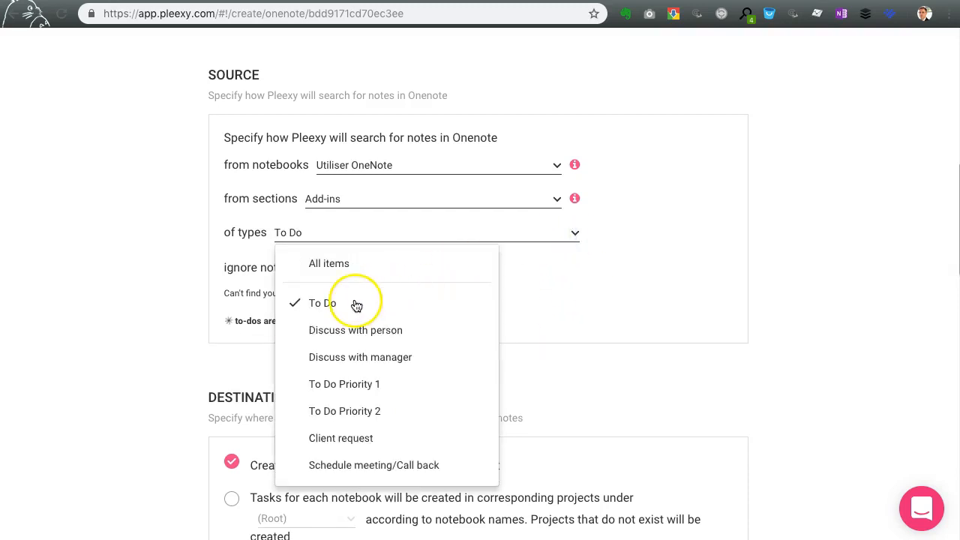
pyautogui.click(571, 292)
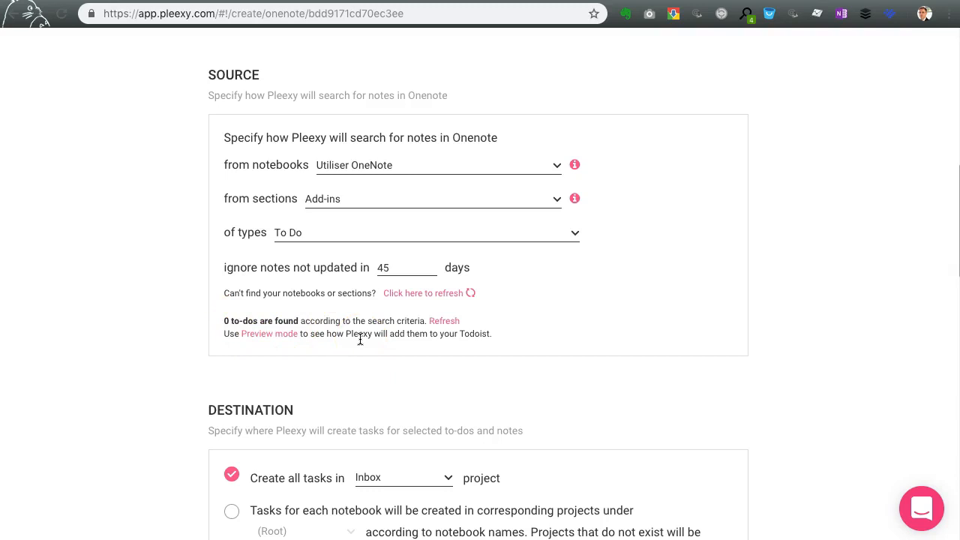
# Change the source section from Add-ins to "Les indicateurs".
pyautogui.click(557, 199)
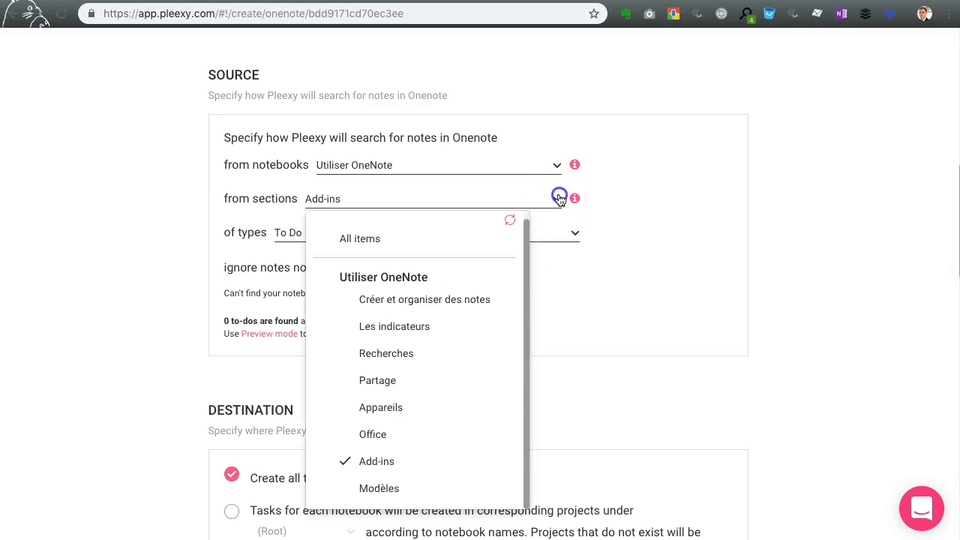
pyautogui.click(403, 326)
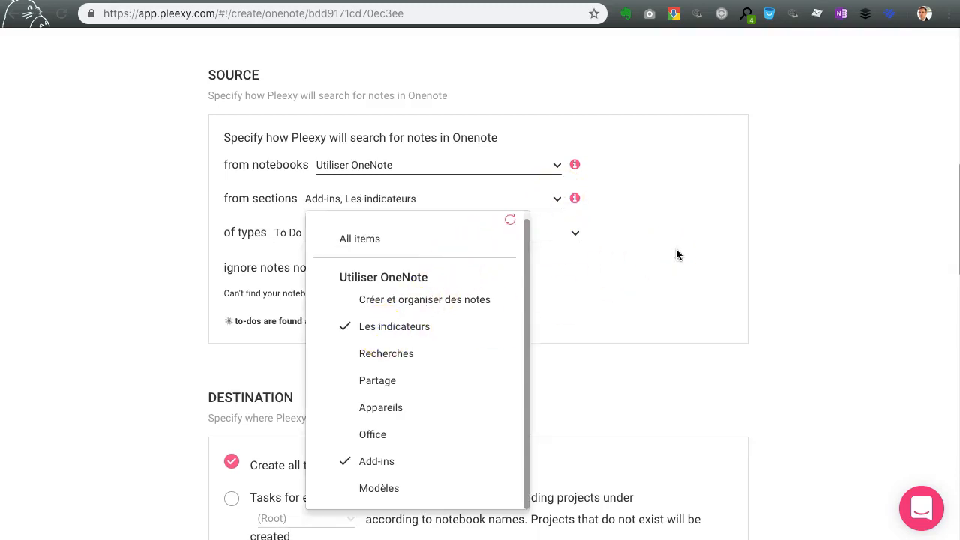
pyautogui.click(379, 462)
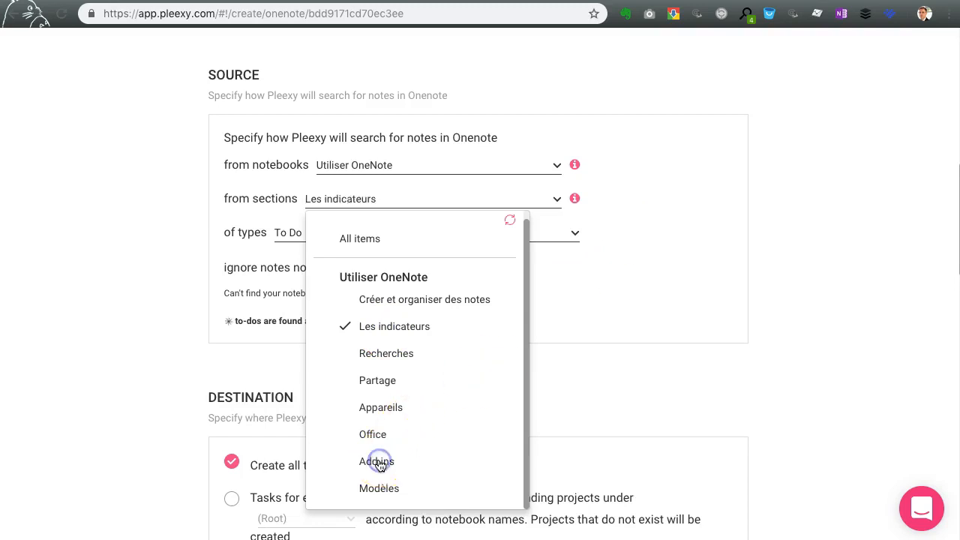
pyautogui.click(649, 247)
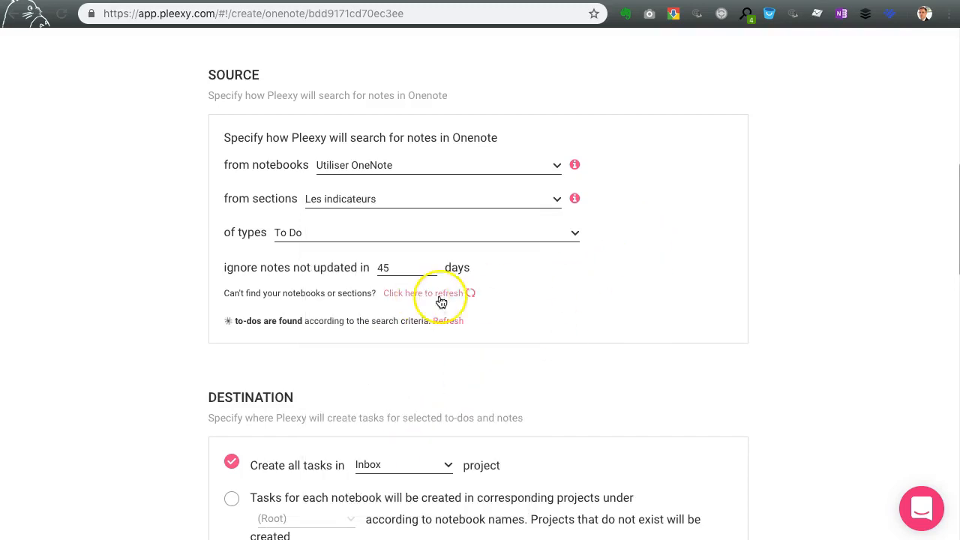
# Refresh the list of notebooks and sections and the to-dos matching the search criteria.
pyautogui.click(472, 294)
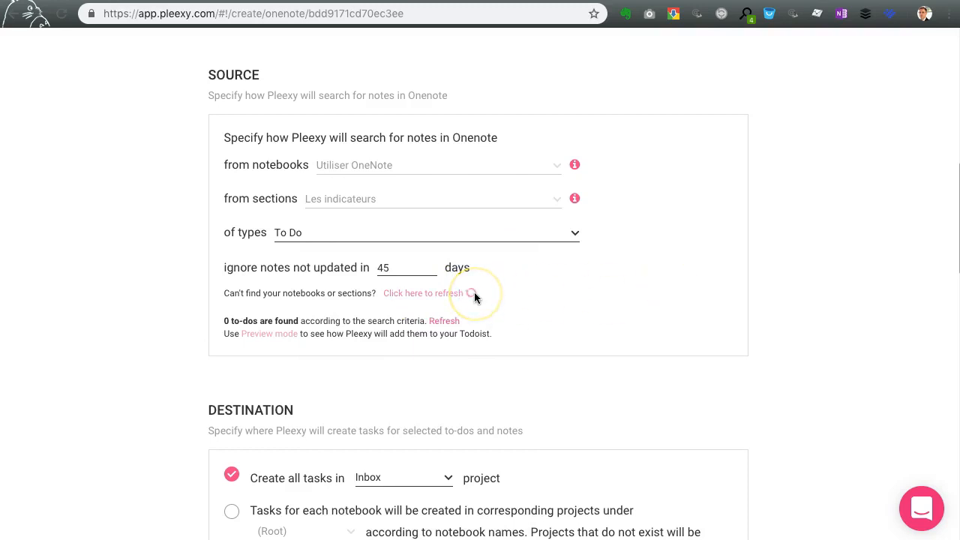
pyautogui.click(444, 294)
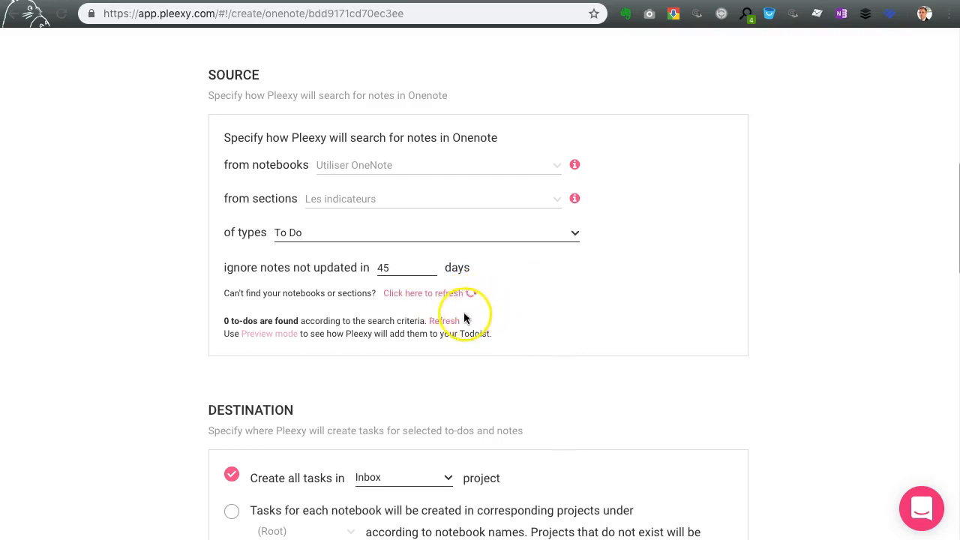
pyautogui.click(449, 320)
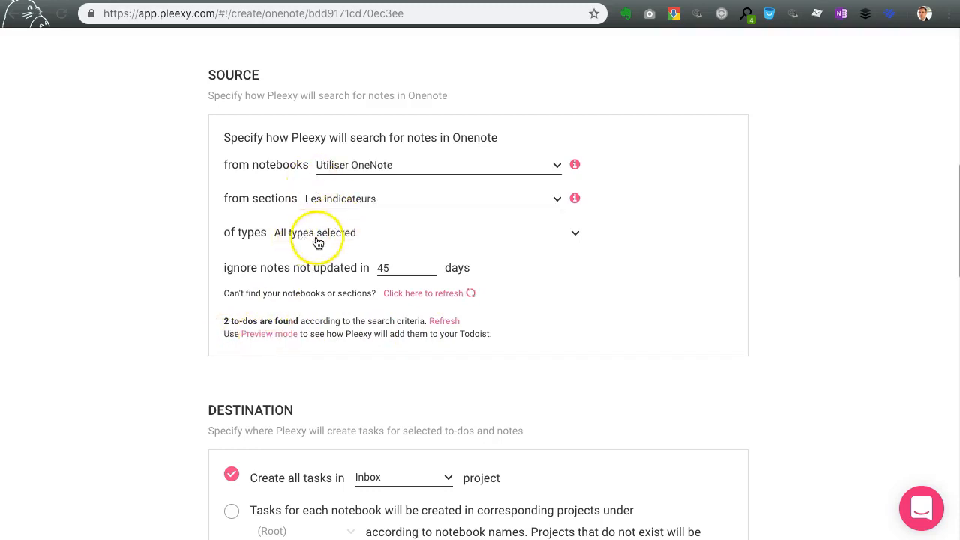
# Preview the connection, comparing the source to-dos in OneNote with the tasks Pleexy would create in Todoist, and close the preview.
pyautogui.click(265, 335)
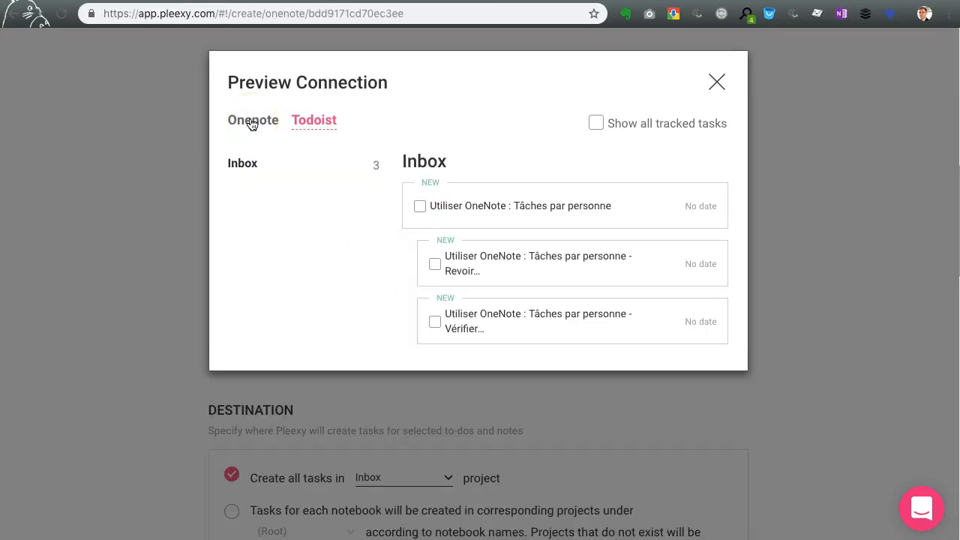
pyautogui.click(251, 121)
pyautogui.click(312, 122)
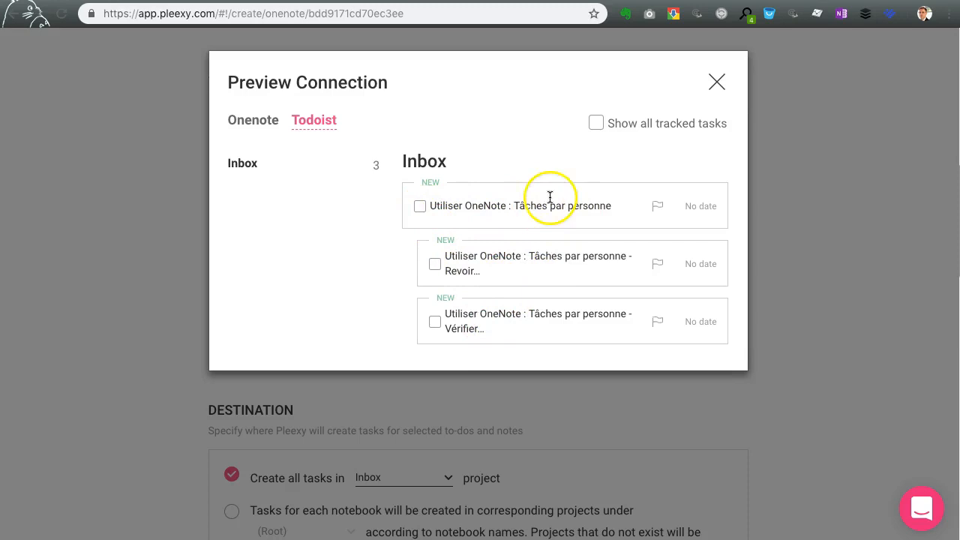
pyautogui.click(716, 87)
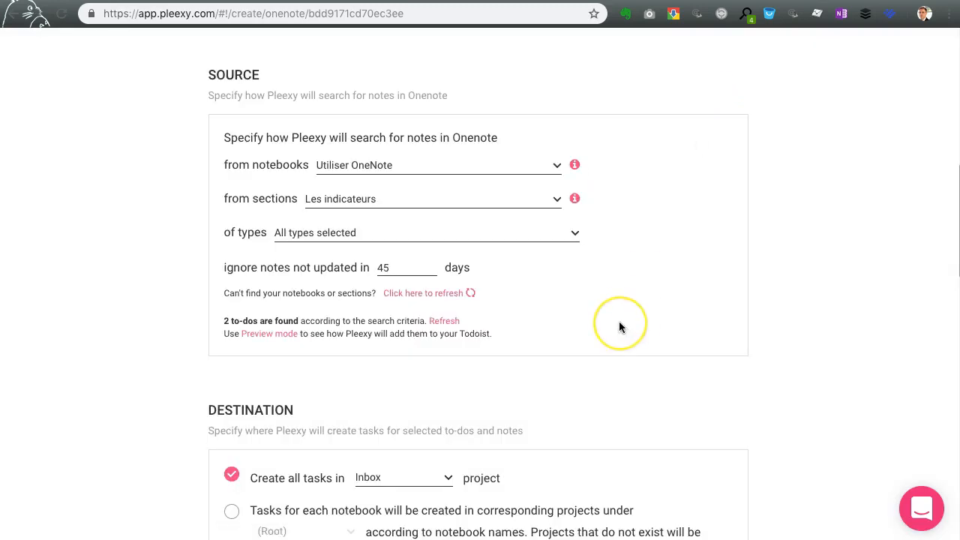
# Review the destination project options, the task title template and the grouping task setting for each note.
pyautogui.scroll(-3, 619, 322)
pyautogui.scroll(-2, 621, 327)
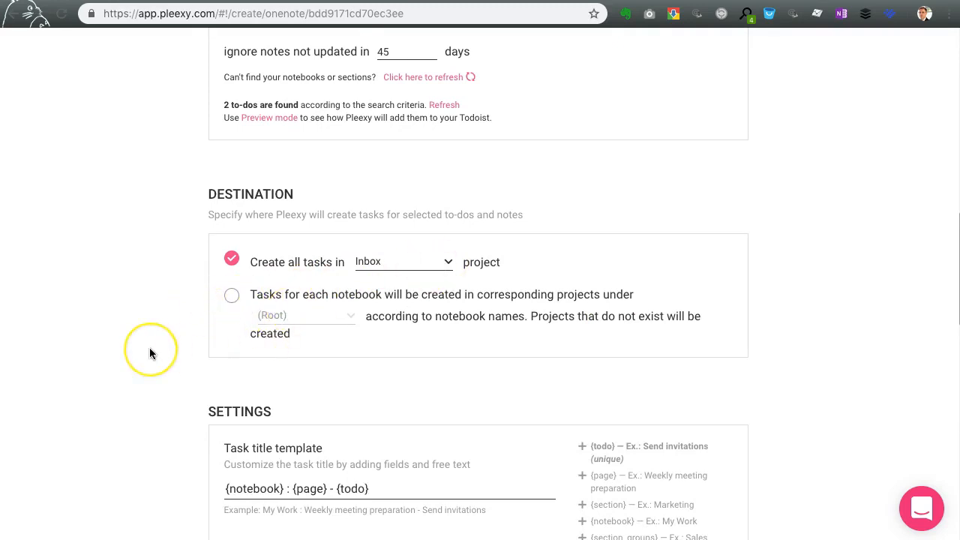
pyautogui.scroll(-3, 150, 348)
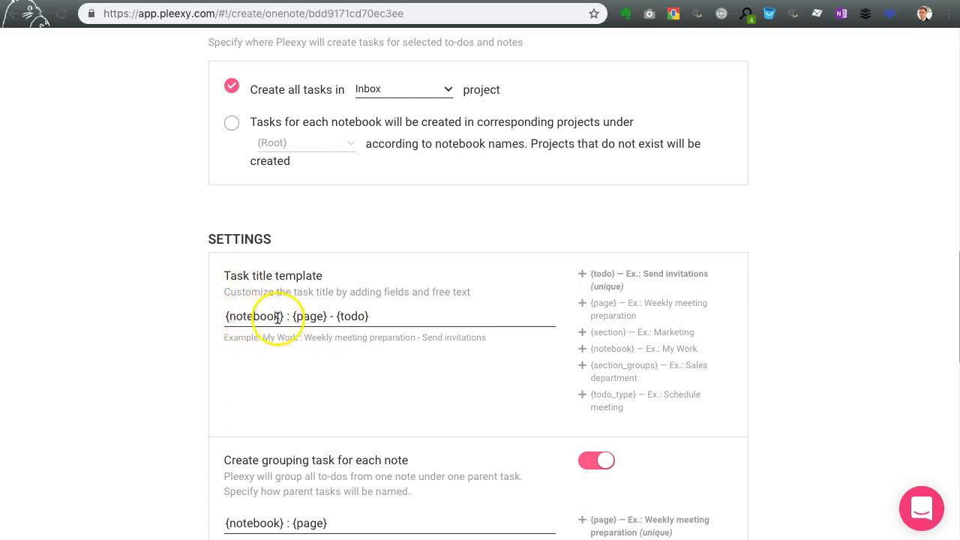
pyautogui.scroll(-1, 359, 318)
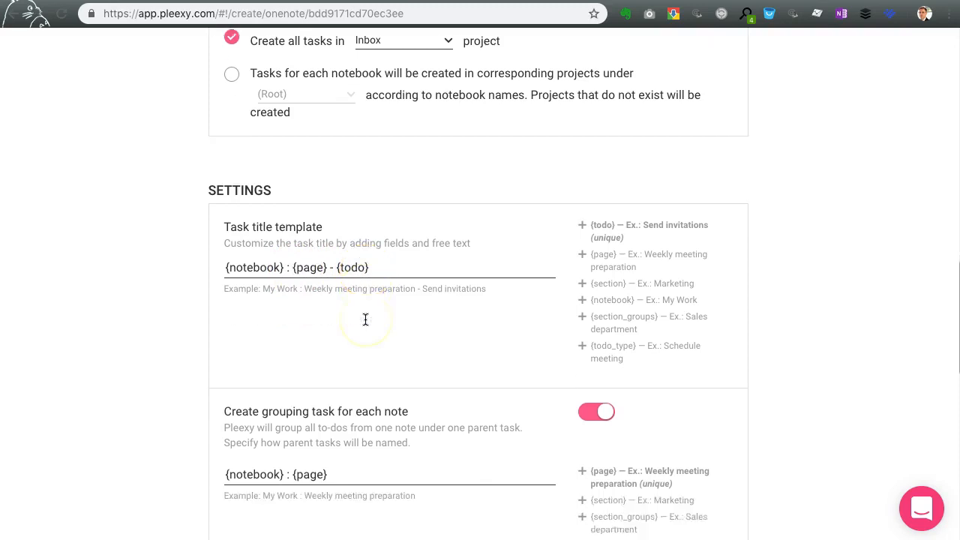
pyautogui.scroll(-1, 365, 319)
pyautogui.scroll(-1, 342, 293)
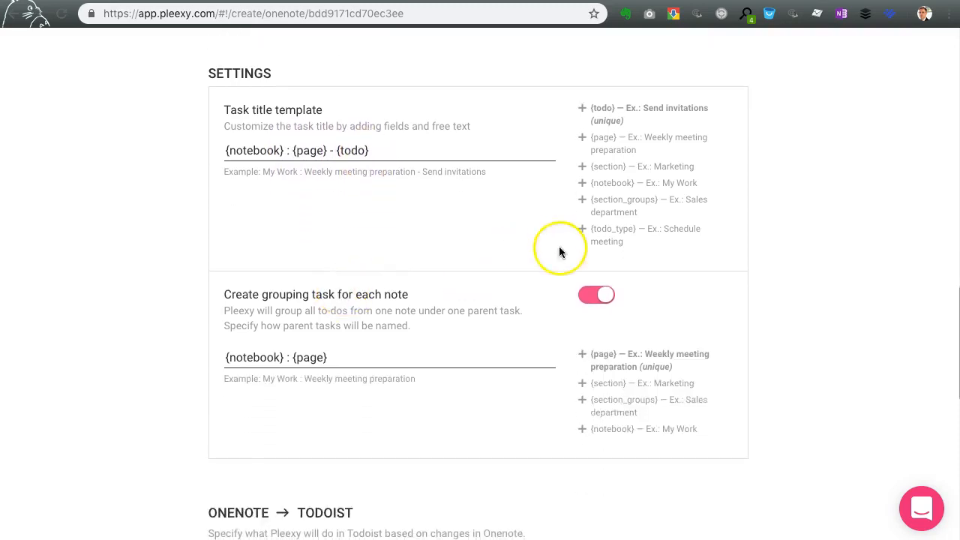
pyautogui.scroll(-1, 466, 239)
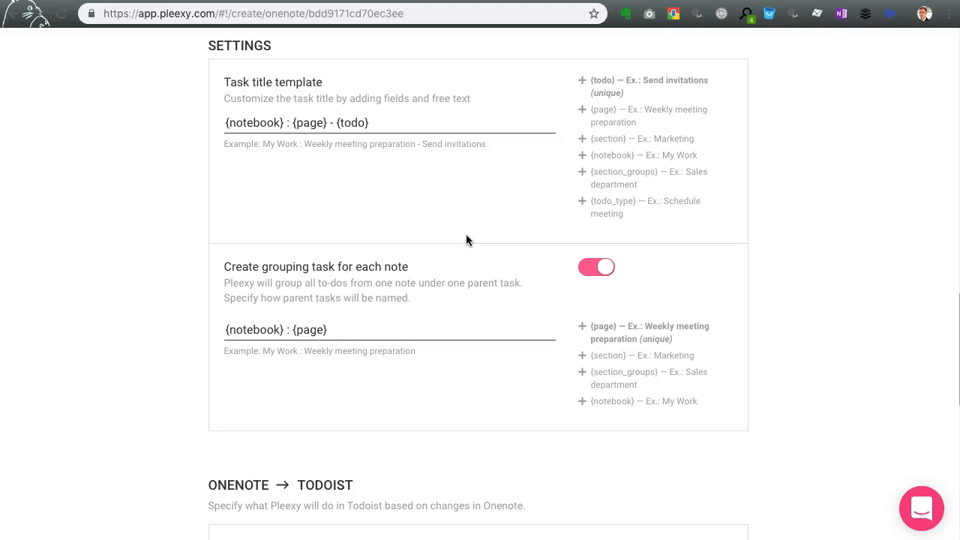
# Review the sync rules for deleted and completed items in both directions and the save and reset options, and return to the connection overview.
pyautogui.scroll(-5, 465, 240)
pyautogui.scroll(-2, 465, 235)
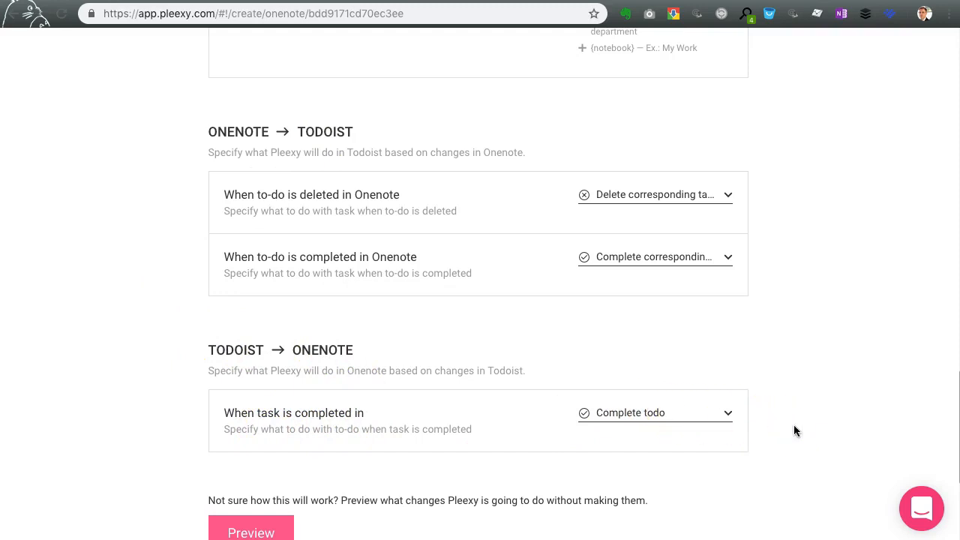
pyautogui.scroll(-1, 793, 424)
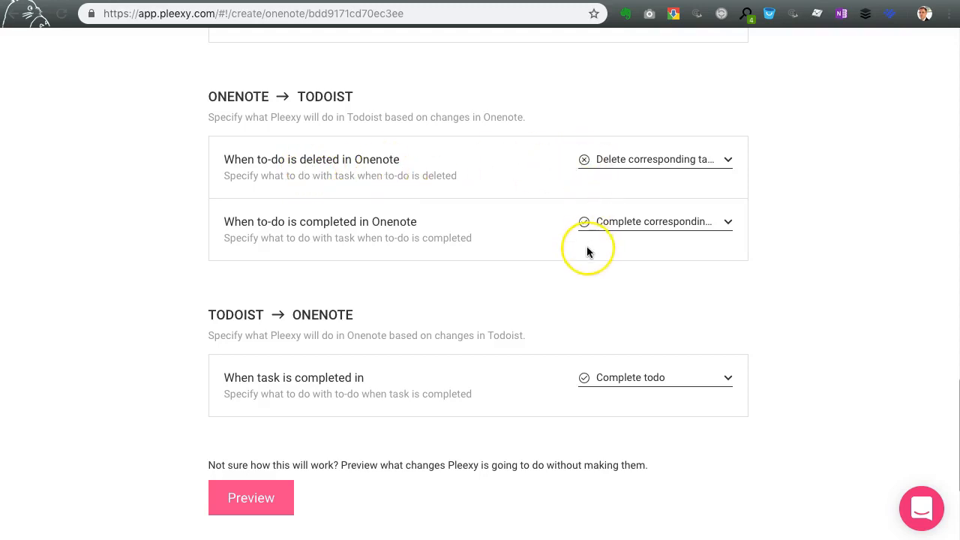
pyautogui.scroll(-5, 587, 252)
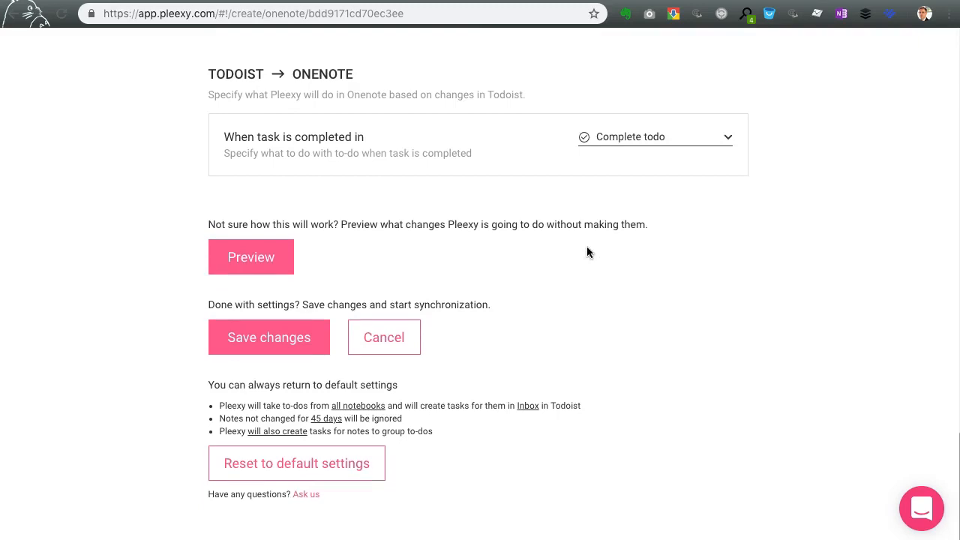
pyautogui.scroll(10, 587, 251)
pyautogui.scroll(15, 586, 246)
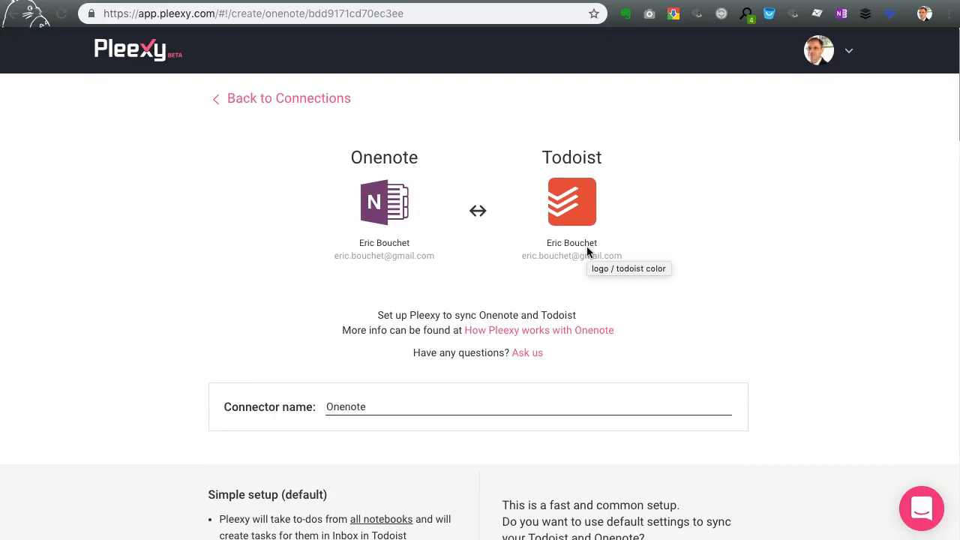
pyautogui.click(755, 236)
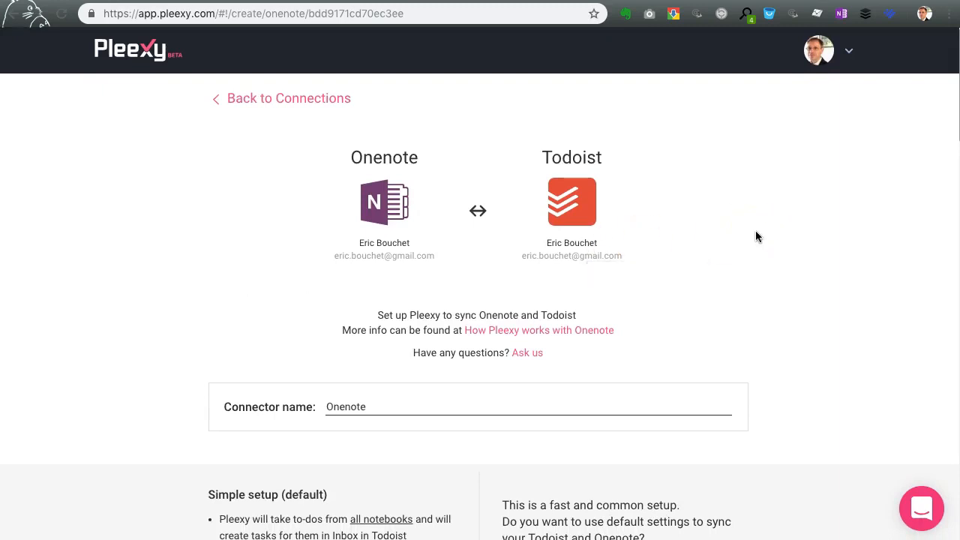